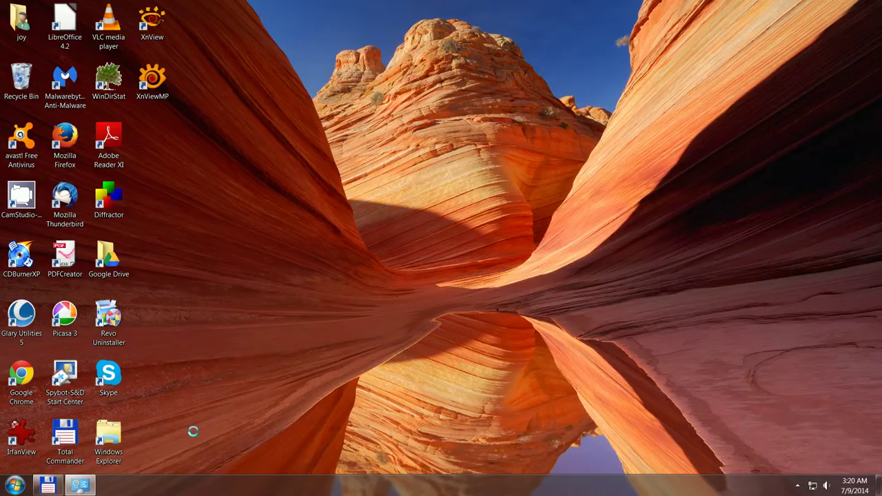
# - Keep the current colour scheme despite the slow-performance warning, then close Personalization
pyautogui.click(33, 216)
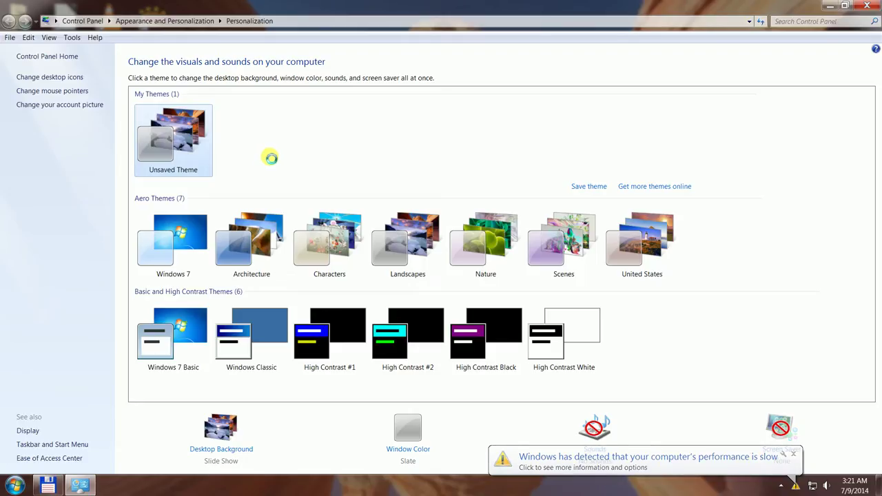
pyautogui.click(661, 467)
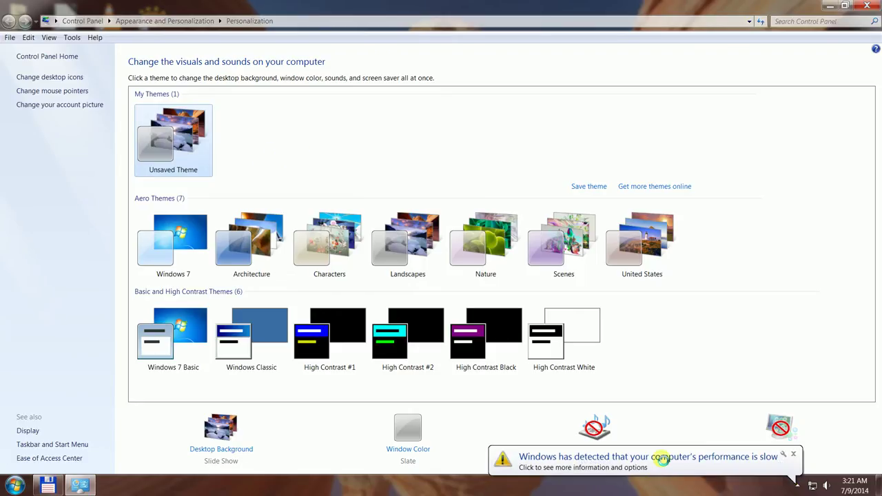
pyautogui.click(454, 241)
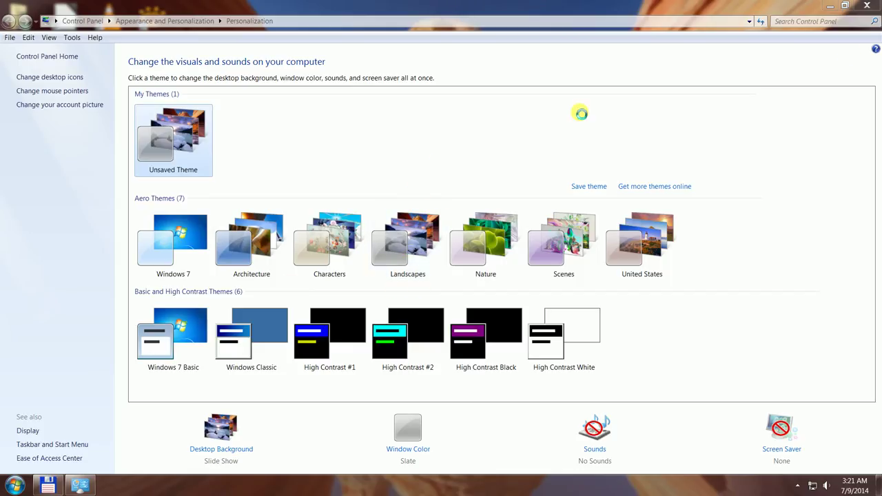
pyautogui.click(866, 6)
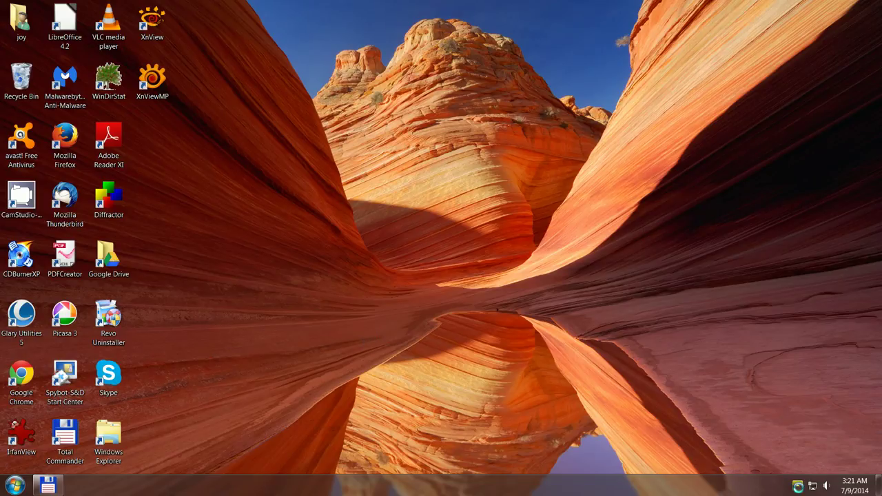
# - Open CamStudio from the hidden tray icons and stop the recording at about 69 seconds
pyautogui.click(797, 486)
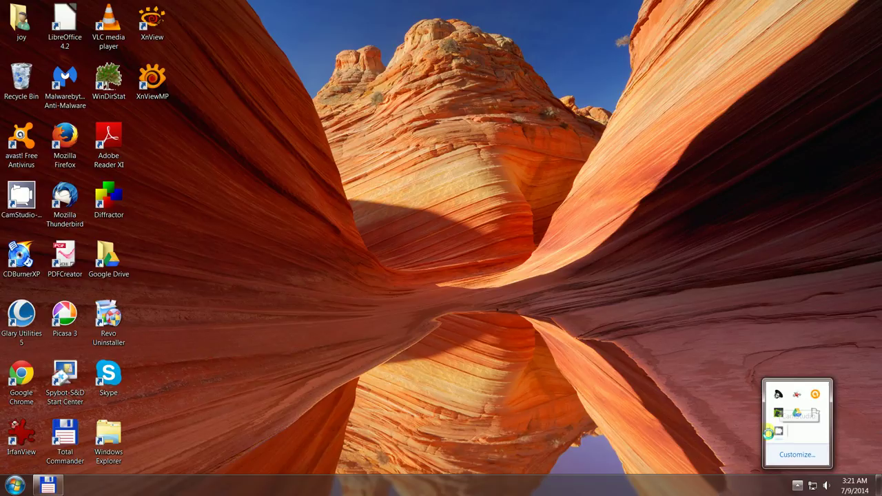
pyautogui.doubleClick(777, 431)
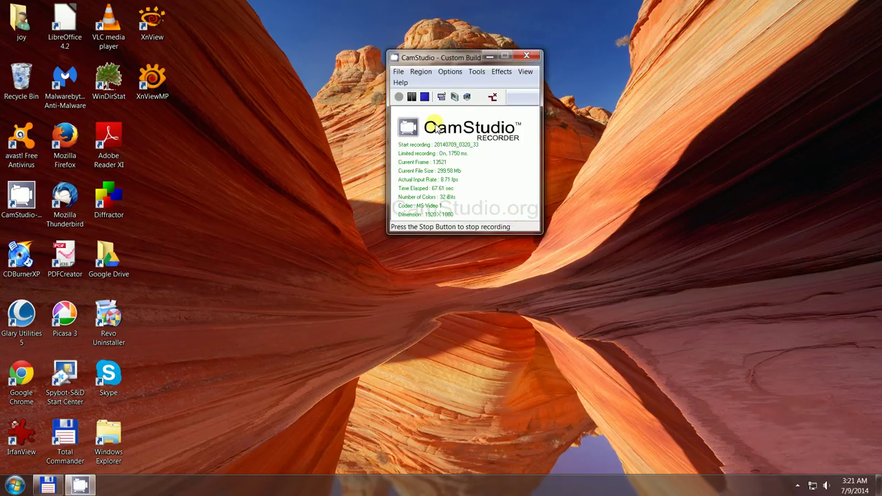
pyautogui.click(424, 96)
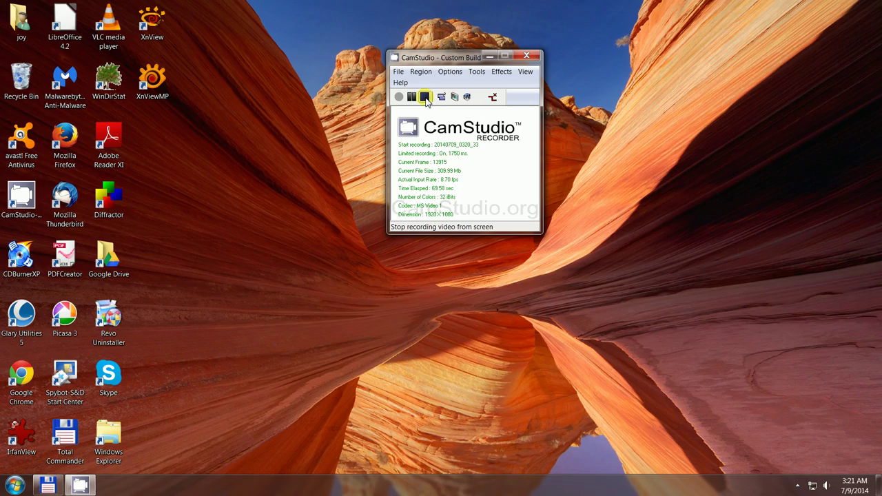